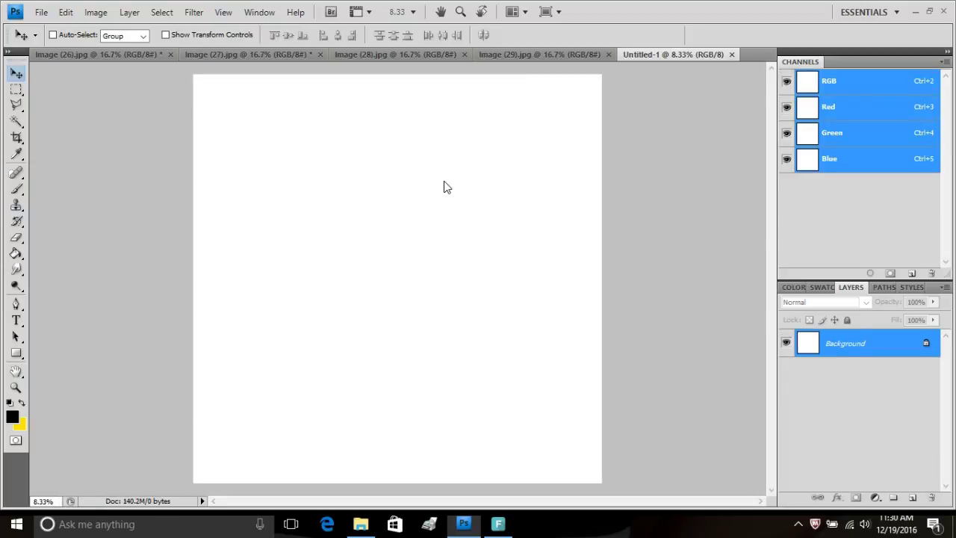
Duplicate the Background layer of Image (26).jpg into Untitled-1 and move the copy against the canvas's right edge in the upper half.
click(130, 55)
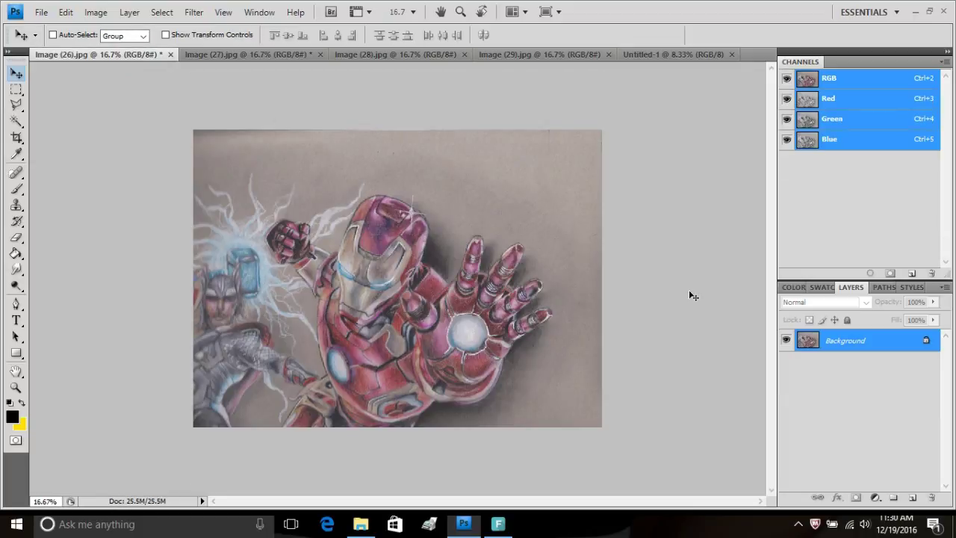
right_click(894, 352)
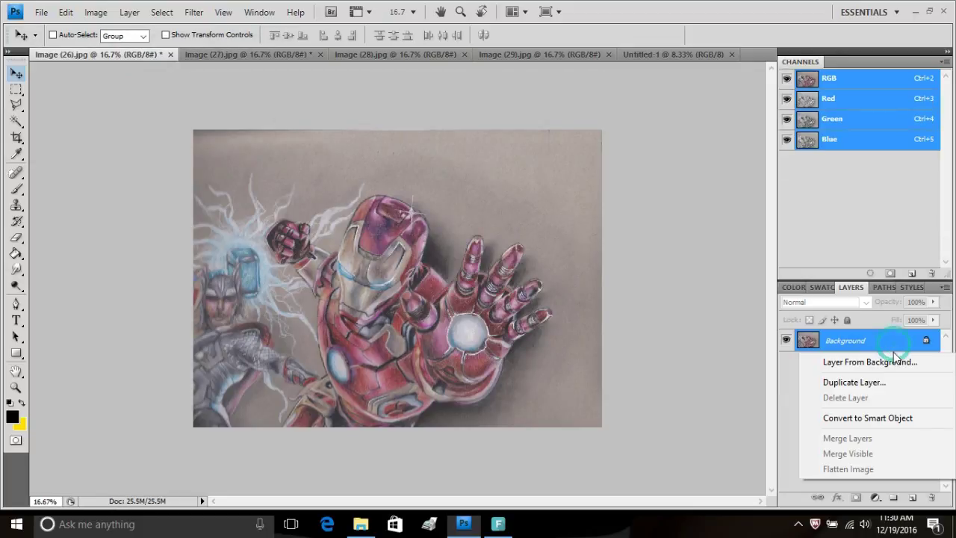
click(865, 383)
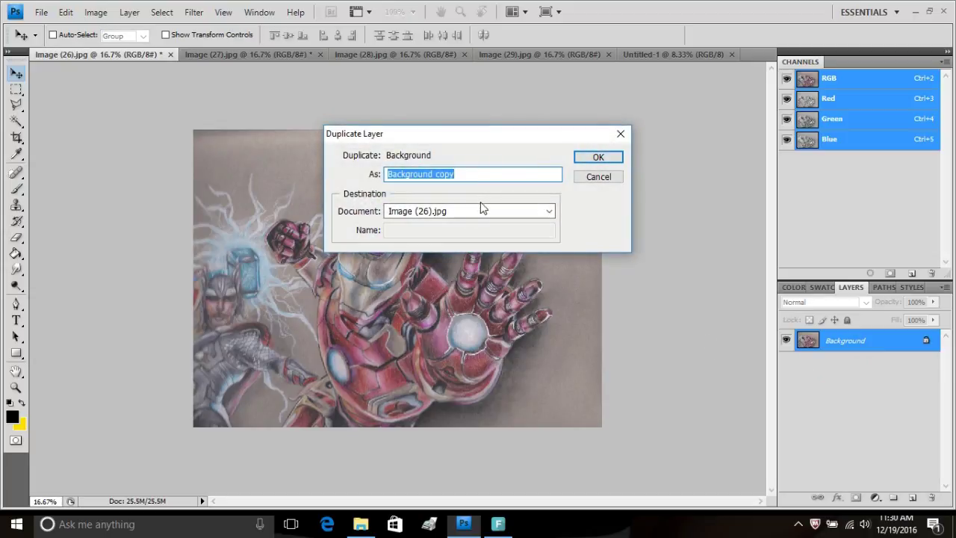
click(485, 212)
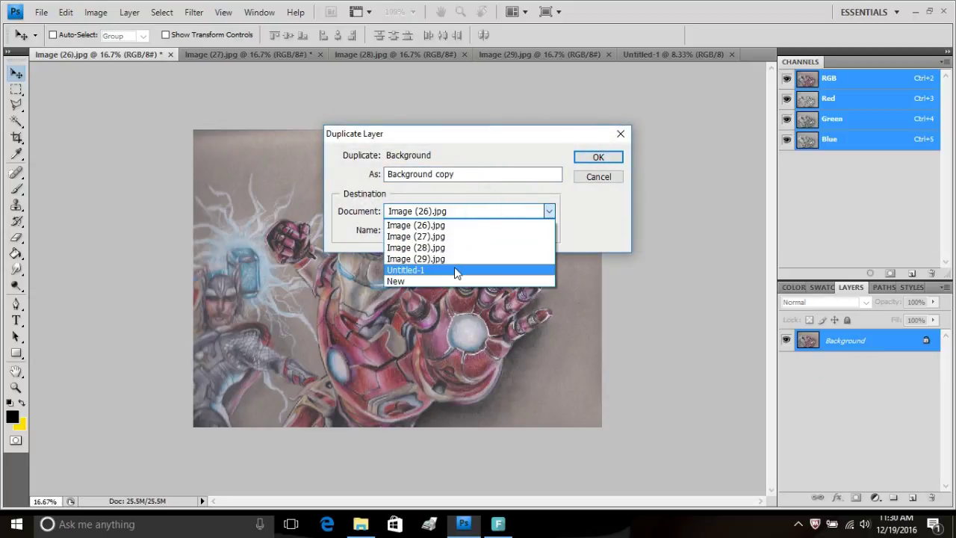
click(453, 270)
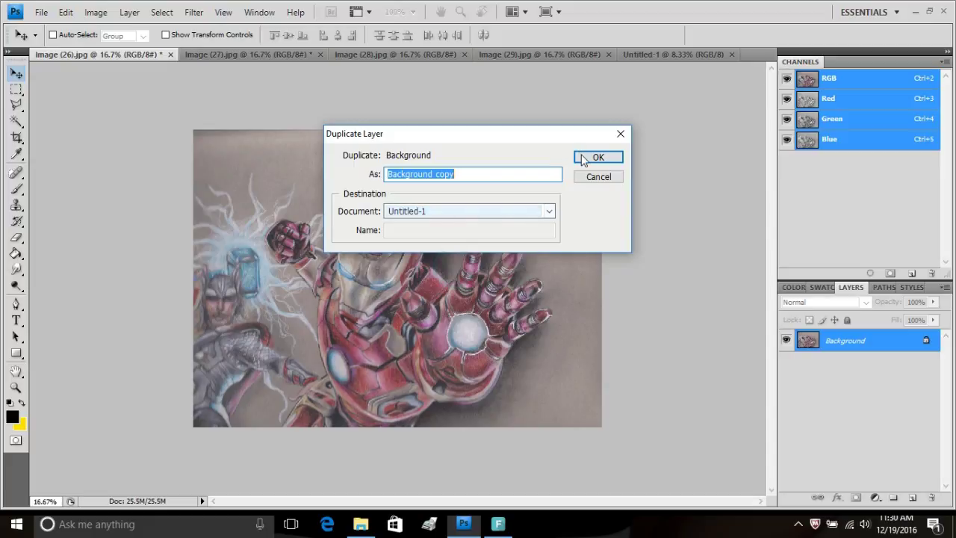
click(597, 159)
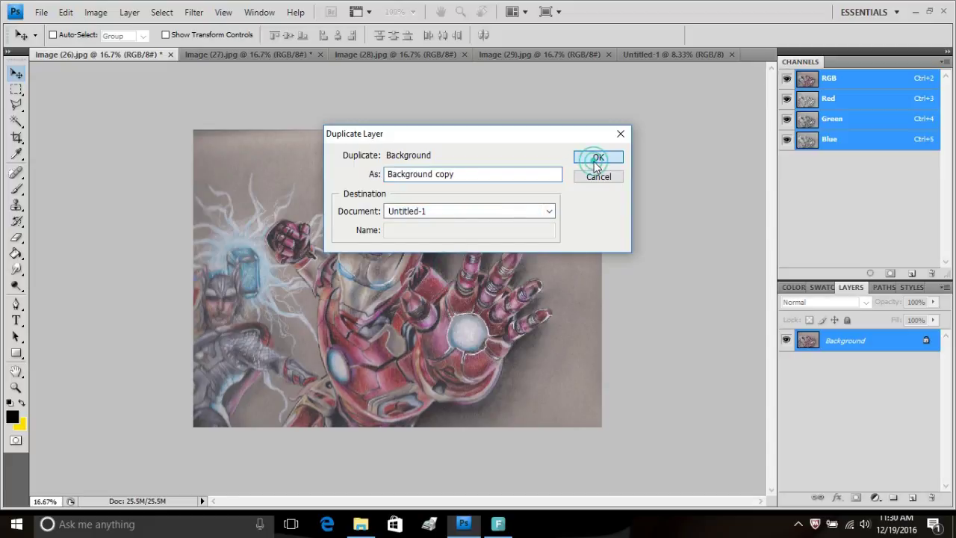
click(663, 54)
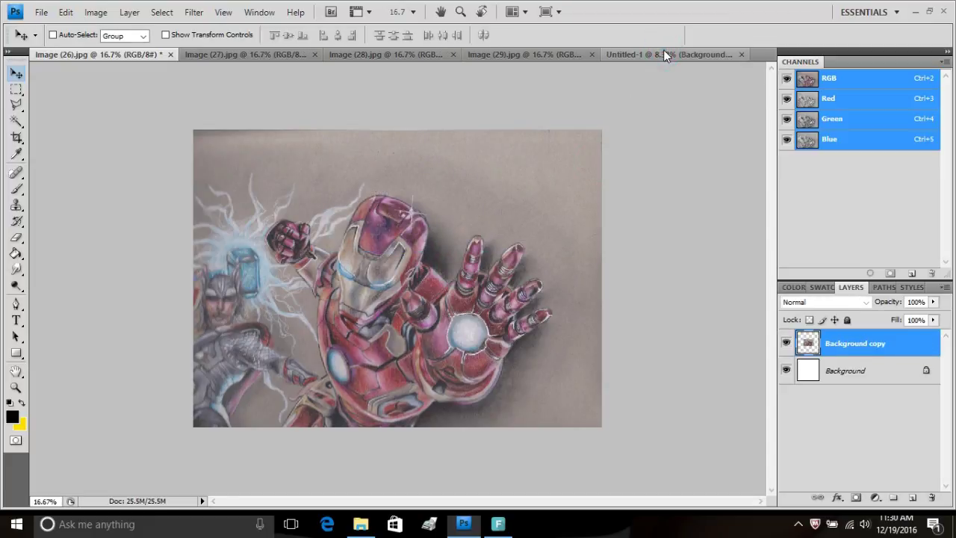
drag(470, 282, 566, 235)
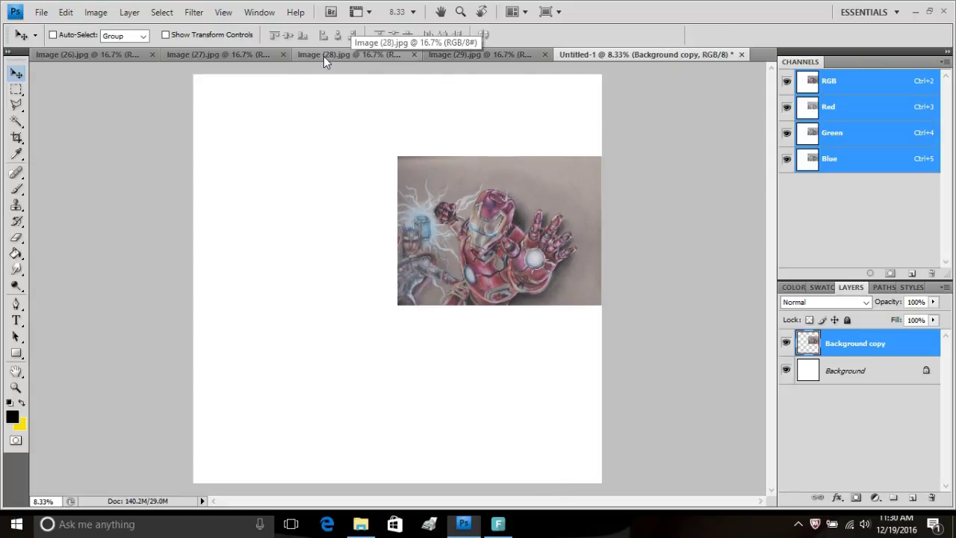
Duplicate the Background layer of Image (27).jpg into the Untitled-1 document.
click(263, 56)
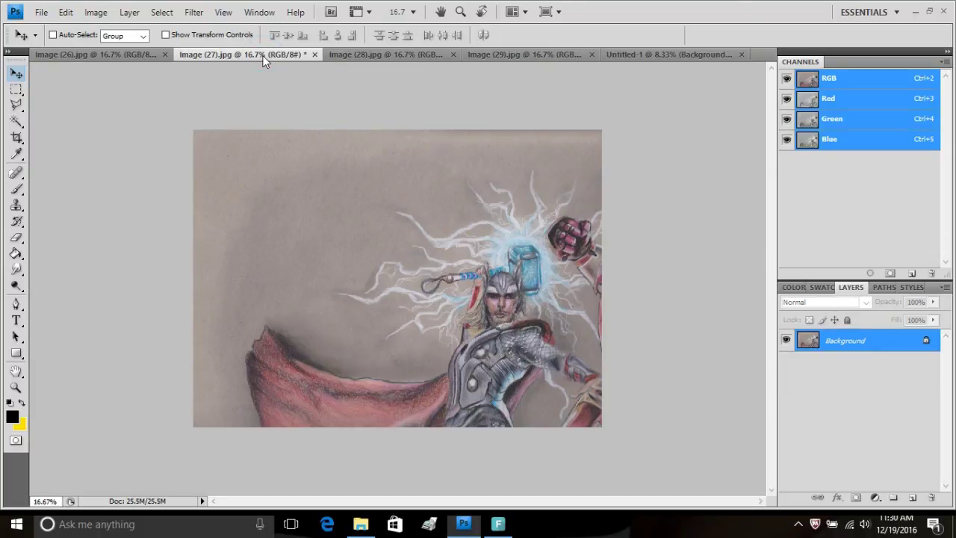
right_click(857, 340)
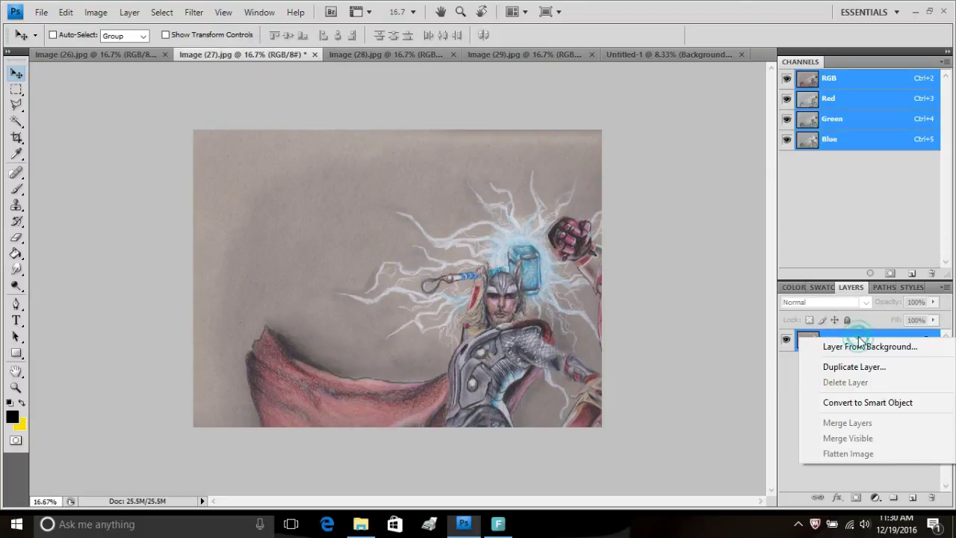
click(855, 366)
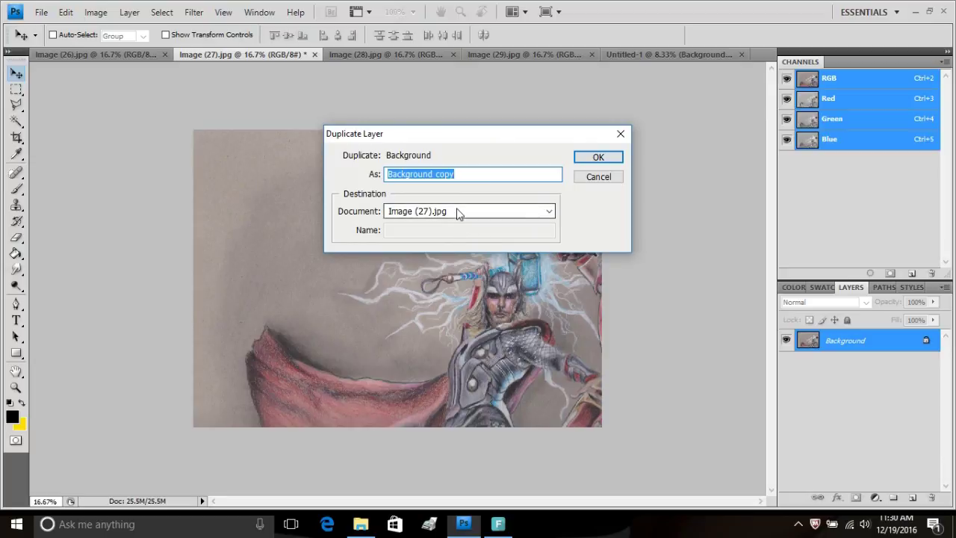
click(457, 211)
click(457, 272)
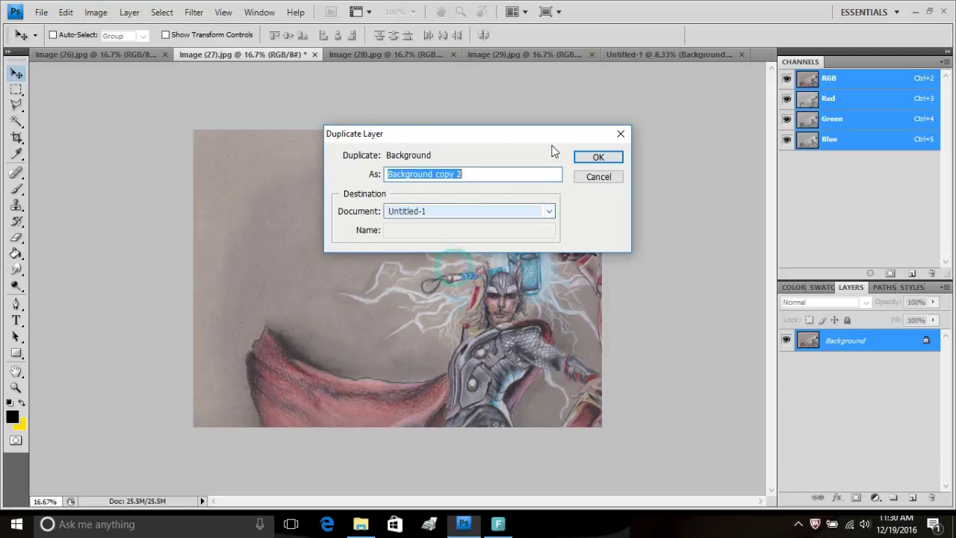
click(598, 157)
In Untitled-1, move the Image (27) layer to overlap the matching Thor area of the Iron Man scan and set its opacity to 50%.
click(651, 57)
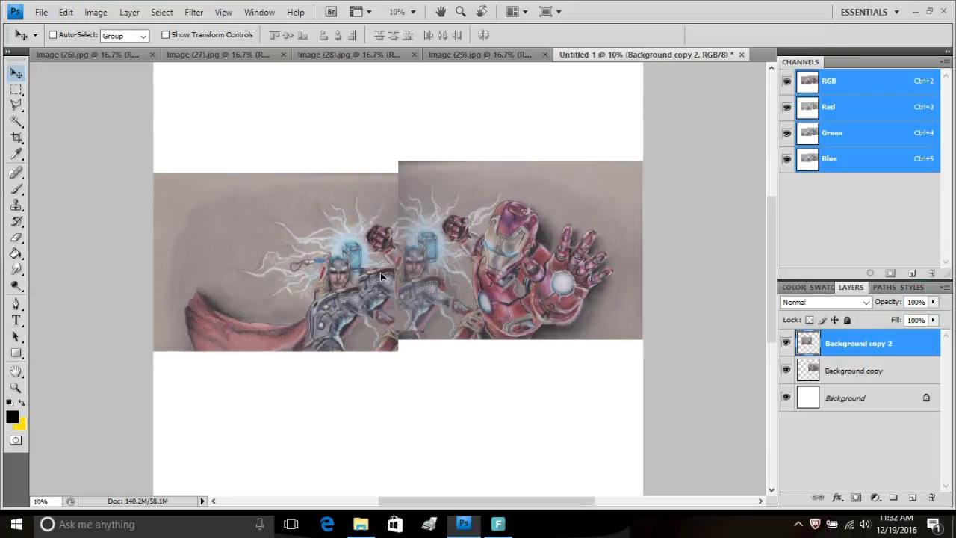
drag(332, 293, 407, 286)
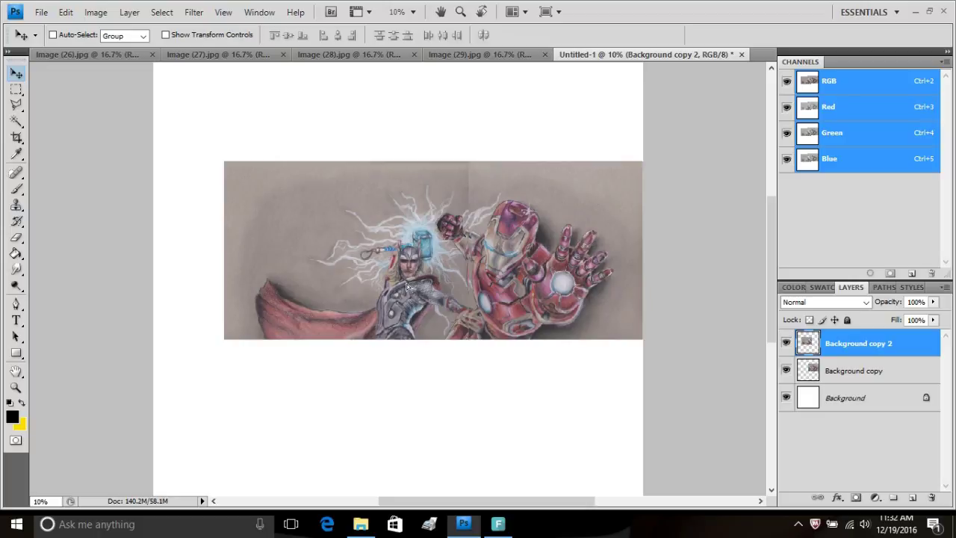
click(924, 302)
text(50)
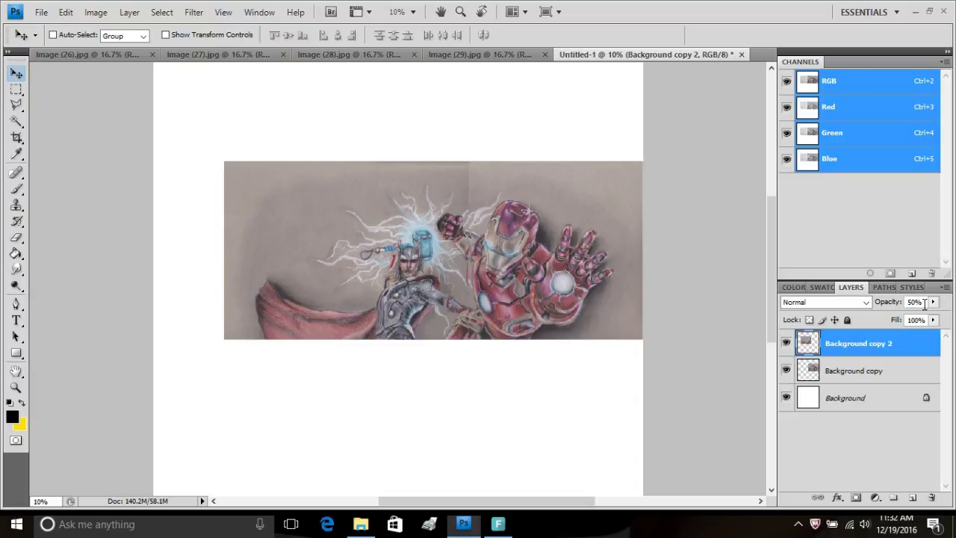
Fine-align the semi-transparent Image (27) layer at 50% zoom so Thor's face and hammer coincide with the layer below.
click(55, 502)
text(50)
key(Return)
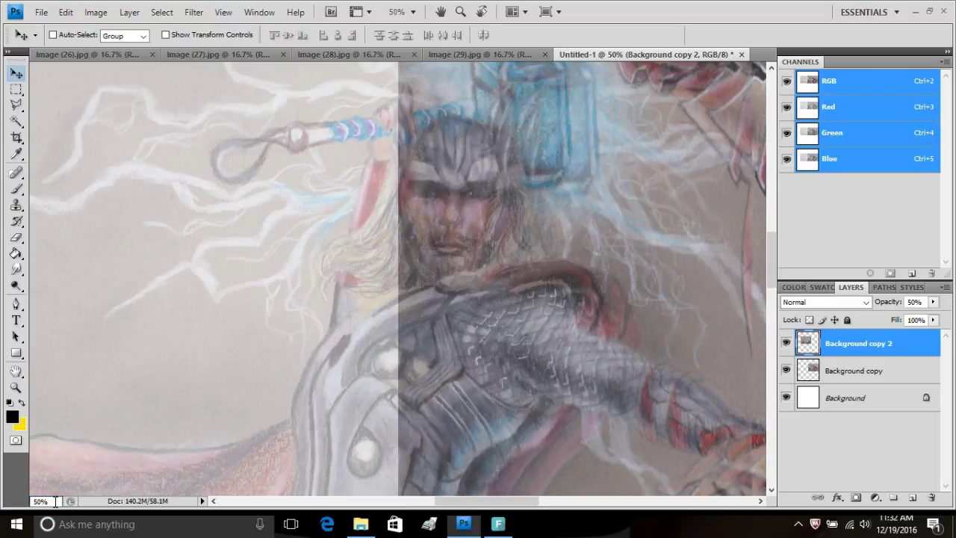
drag(543, 207, 571, 212)
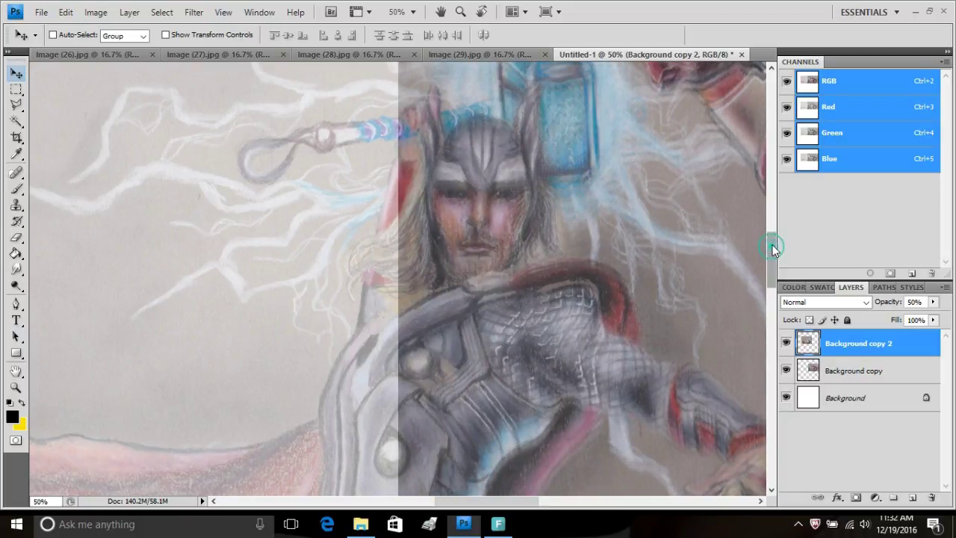
scroll(568, 266, up, 3)
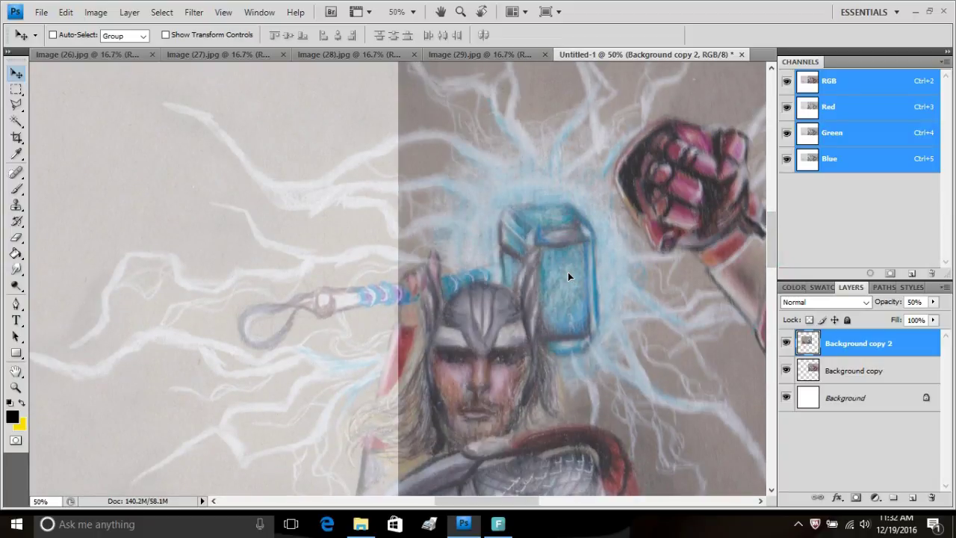
drag(567, 272, 566, 273)
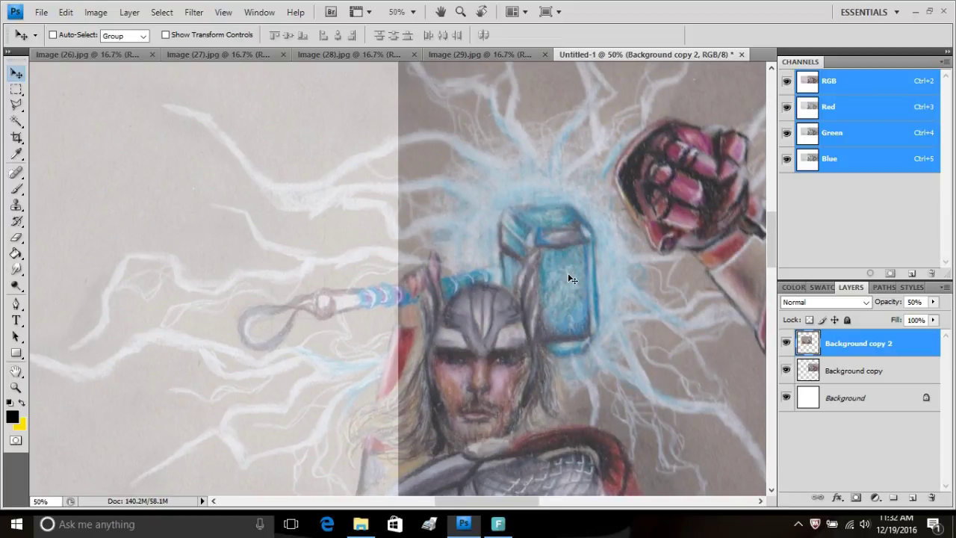
Restore the Image (27) layer to 100% opacity and erase its hard right edge to blend it into the Iron Man scan.
click(49, 502)
click(53, 502)
text(10)
key(Return)
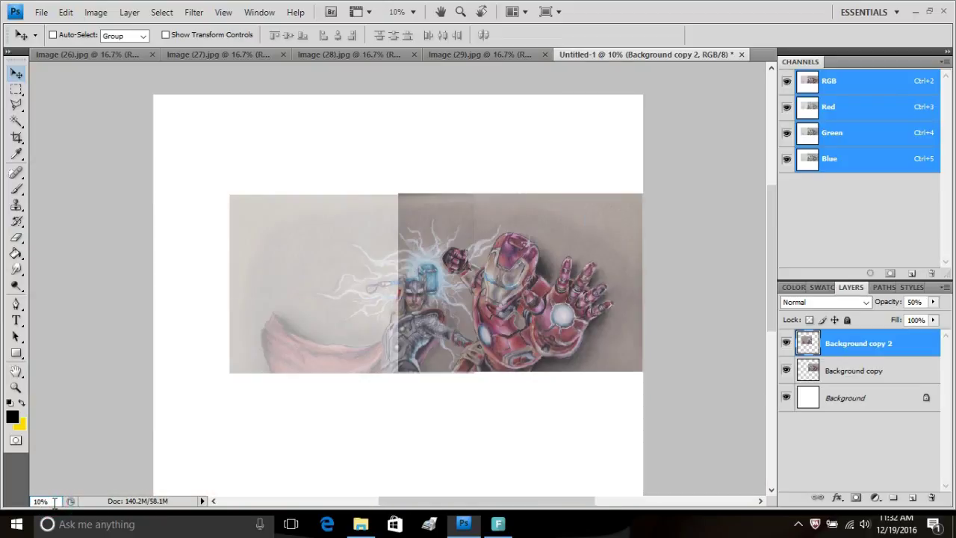
text(100)
key(Return)
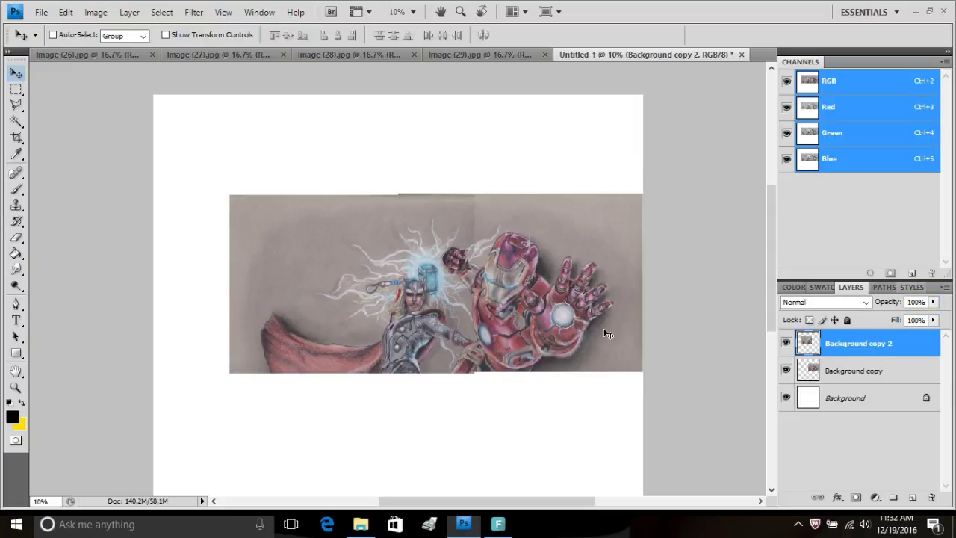
click(16, 239)
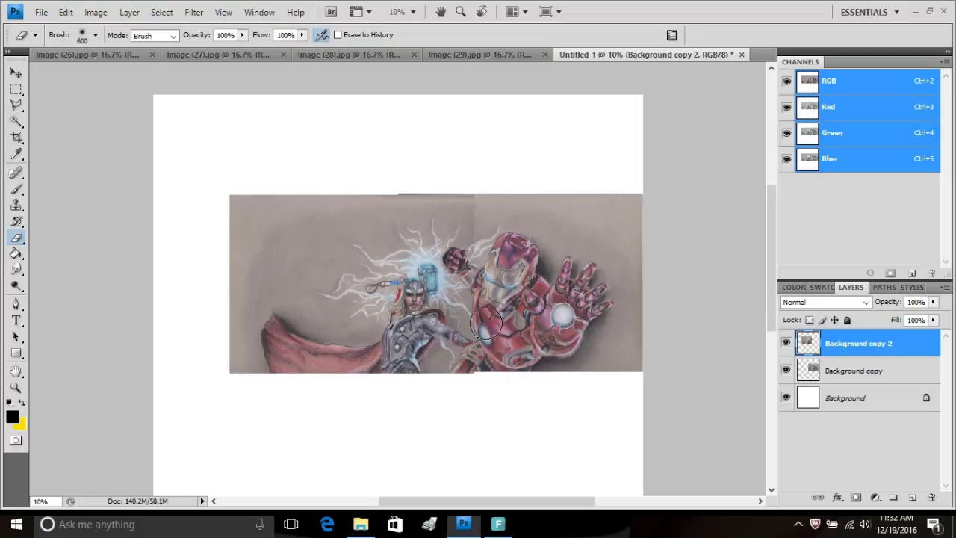
drag(478, 345, 480, 155)
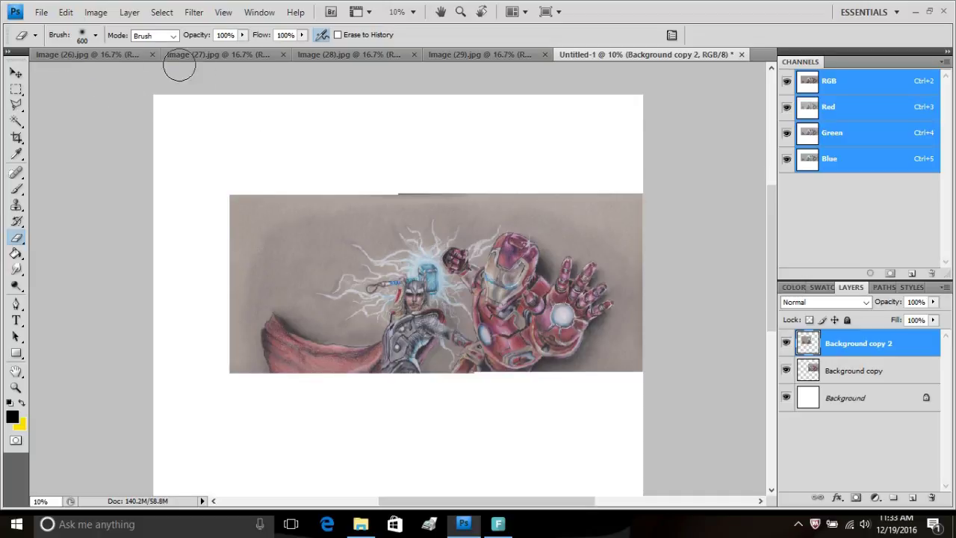
Duplicate the Background layer of Image (28).jpg into the Untitled-1 document.
click(347, 54)
right_click(888, 340)
click(854, 367)
click(467, 212)
click(455, 270)
click(598, 157)
In Untitled-1, set the Image (28) layer to 50% opacity and move it below Thor's torso, overlapping the upper scan.
click(657, 55)
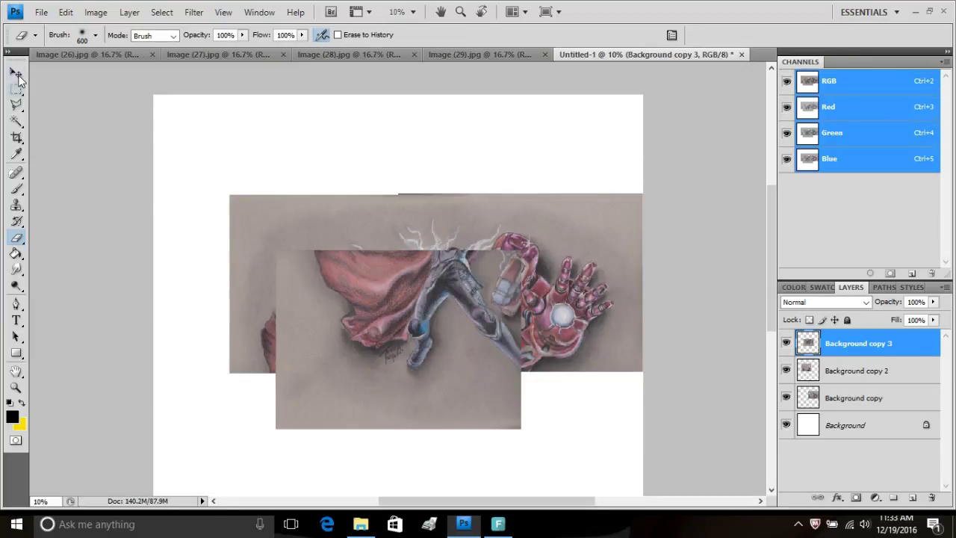
key(v)
text(0)
drag(472, 346, 427, 421)
Fine-align the Image (28) layer at 50% zoom so Thor's waist and cape match the scan above.
drag(60, 502, 32, 504)
text(50)
key(Return)
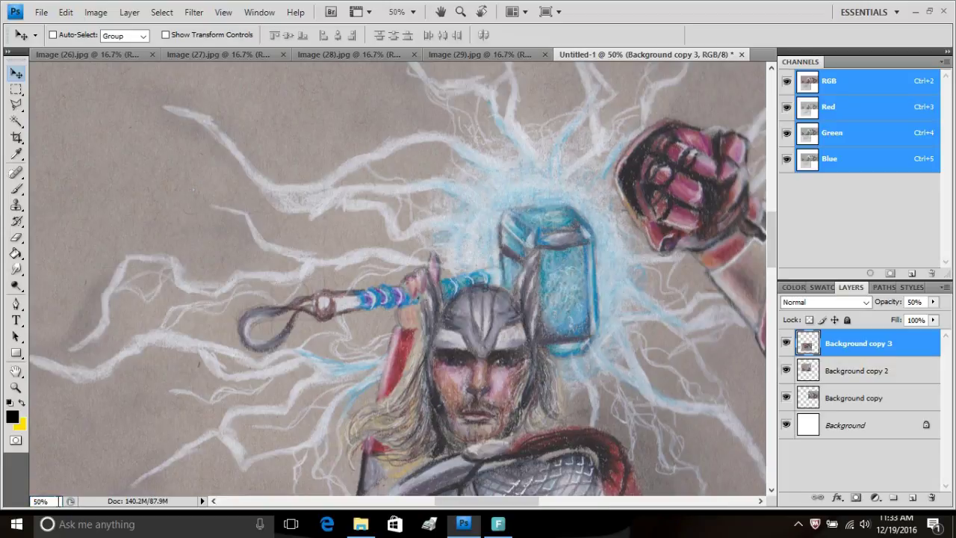
drag(773, 228, 773, 295)
drag(426, 219, 410, 196)
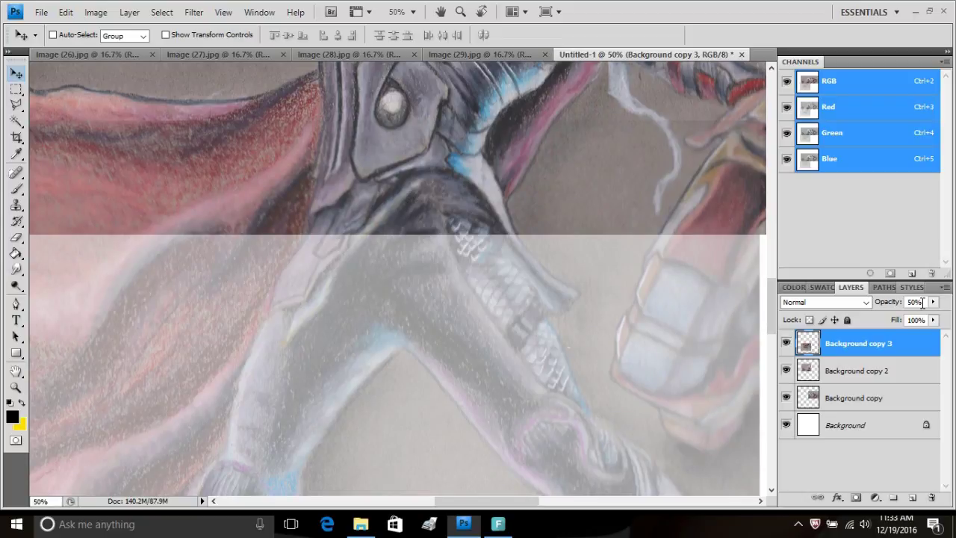
Return to 10% zoom and restore the Image (28) layer's opacity to 100%.
click(40, 501)
text(10)
key(Return)
click(919, 302)
text(100)
key(Return)
Erase the hard upper edge of the Image (28) layer to blend it into the scan above.
click(17, 238)
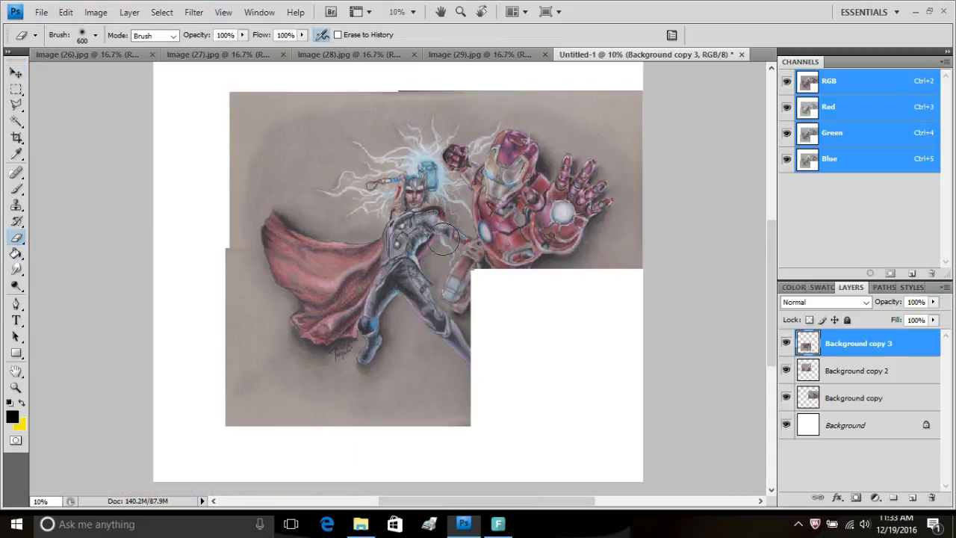
click(94, 35)
click(399, 220)
click(399, 220)
Rotate the Image (29).jpg canvas 90° counterclockwise.
click(16, 74)
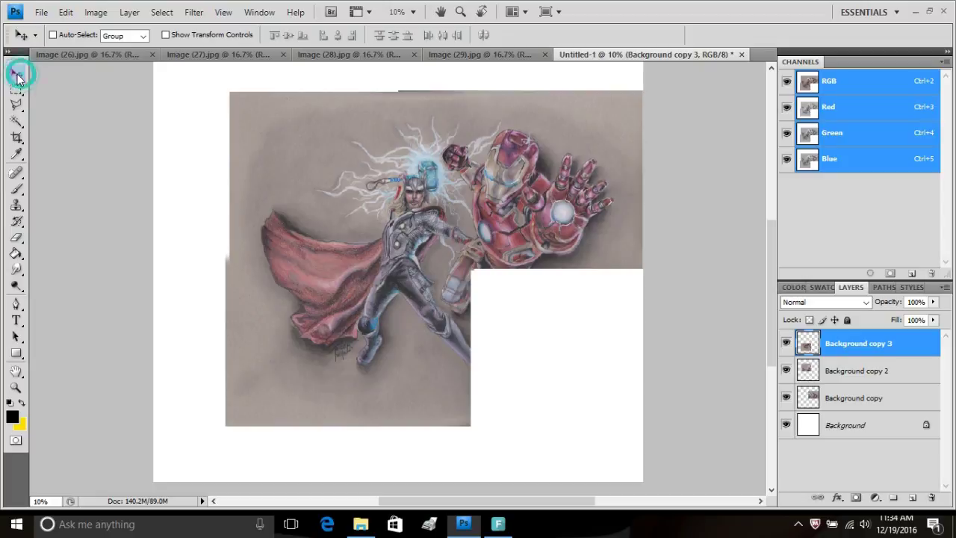
click(485, 60)
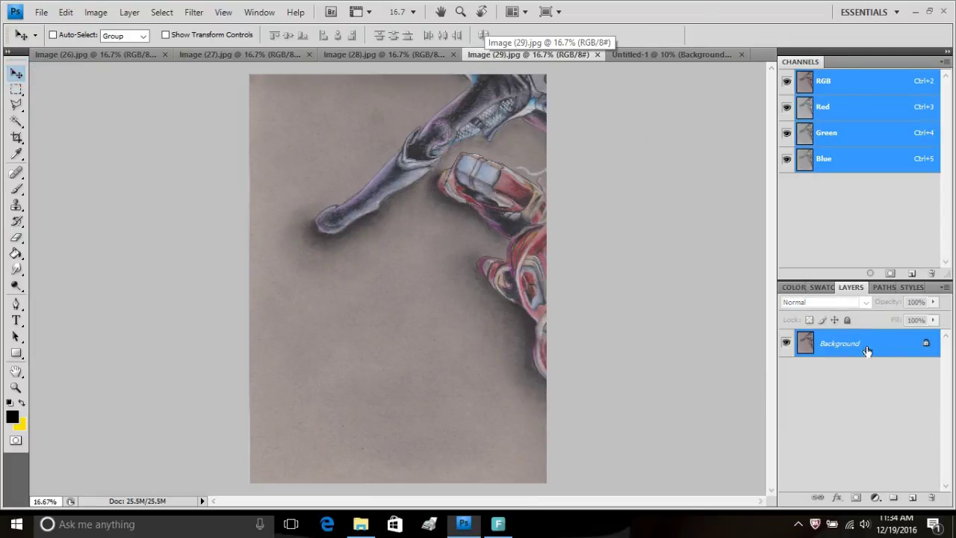
click(95, 12)
mouse_move(75, 145)
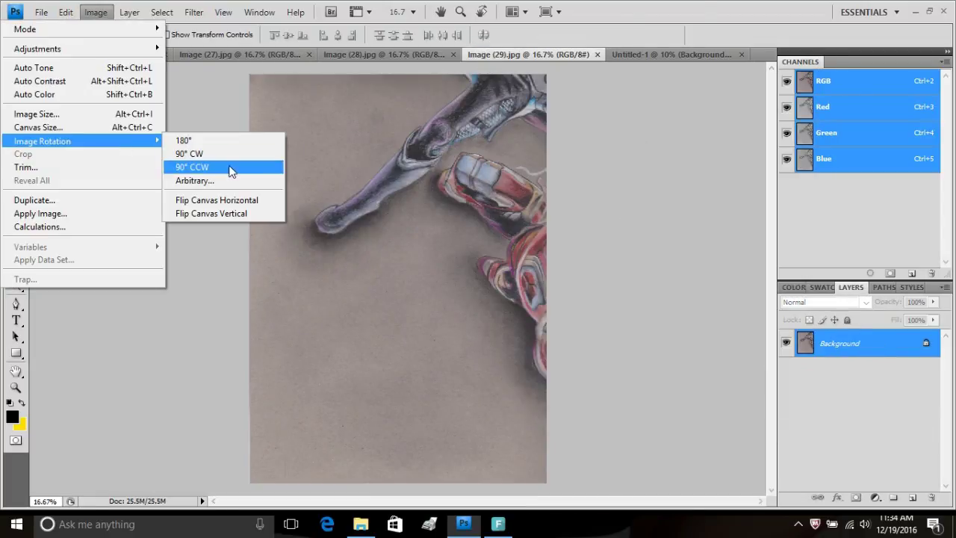
click(229, 166)
Duplicate the rotated Background layer of Image (29).jpg into the Untitled-1 document.
right_click(861, 376)
click(861, 376)
click(551, 212)
click(453, 273)
click(604, 156)
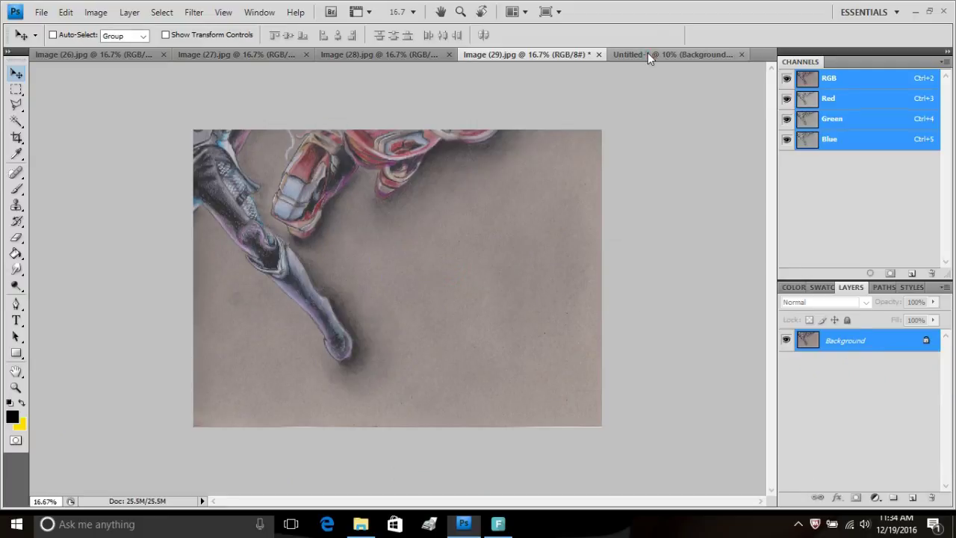
In Untitled-1, move the Image (29) layer into the empty lower-right area of the artwork and set its opacity to 50%.
click(648, 53)
drag(501, 228, 619, 329)
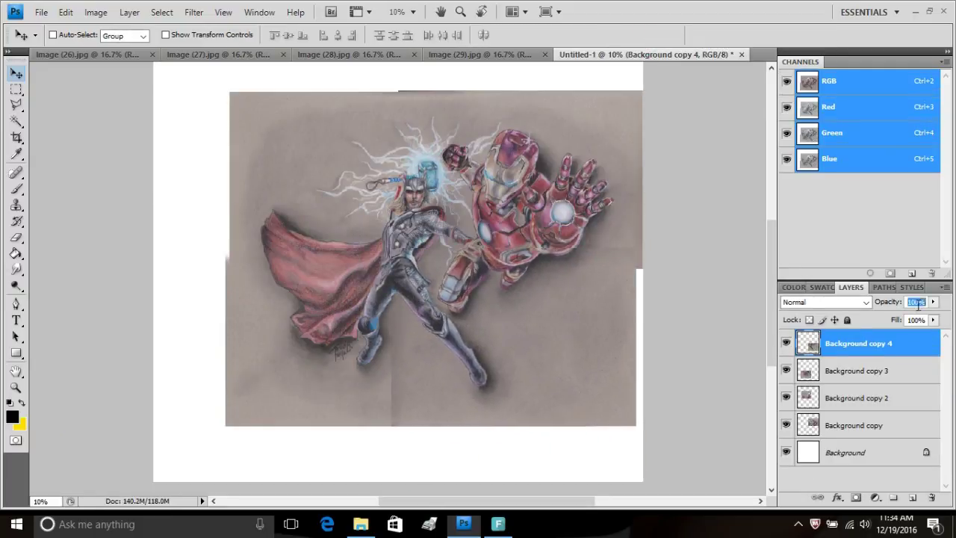
key(5)
Fine-align the Image (29) layer at 50% zoom so Thor's legs and Iron Man's boot coincide with the layers below.
click(45, 501)
text(50)
key(Return)
scroll(485, 257, right, 3)
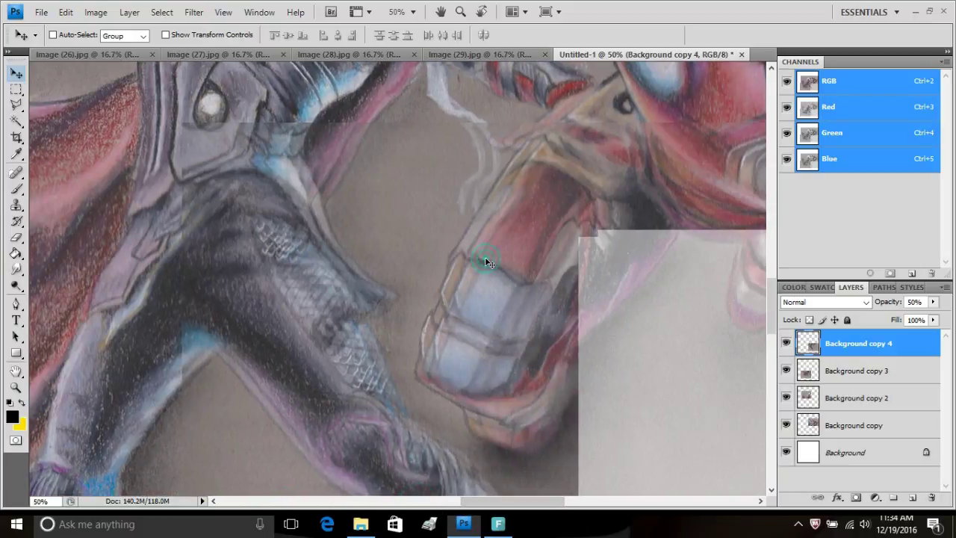
key(Left)
key(Up)
key(Left)
key(Up)
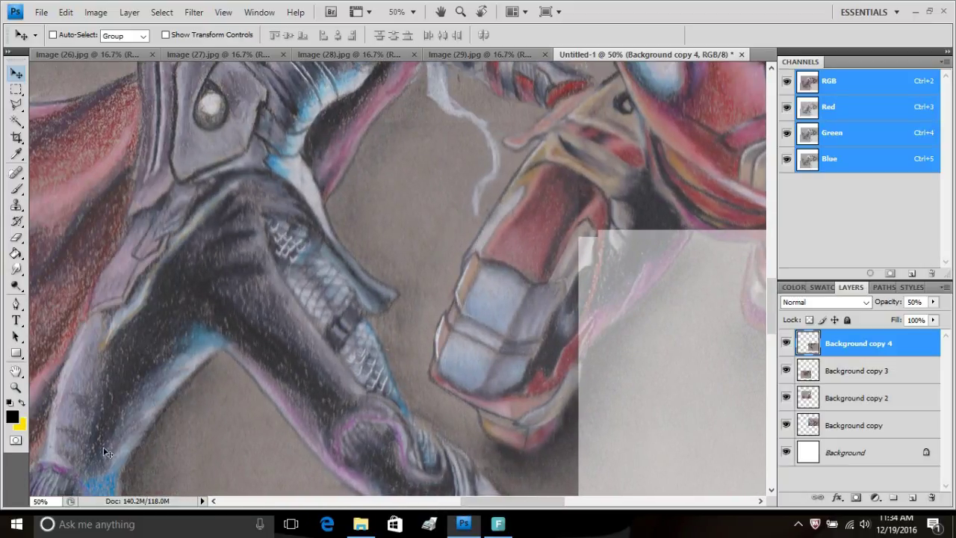
Return to 10% zoom and restore the Image (29) layer's opacity to 100%.
click(41, 501)
text(10)
key(Return)
click(923, 302)
text(100)
key(Return)
Switch to the Eraser tool and set its brush size to 600 px for blending the top layer's seams.
click(16, 237)
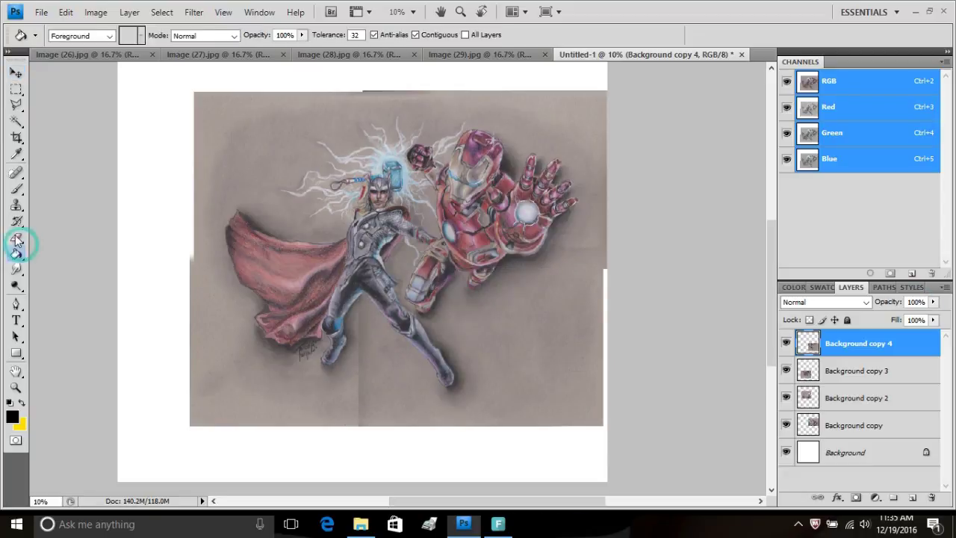
click(96, 35)
click(140, 60)
text(600)
key(Return)
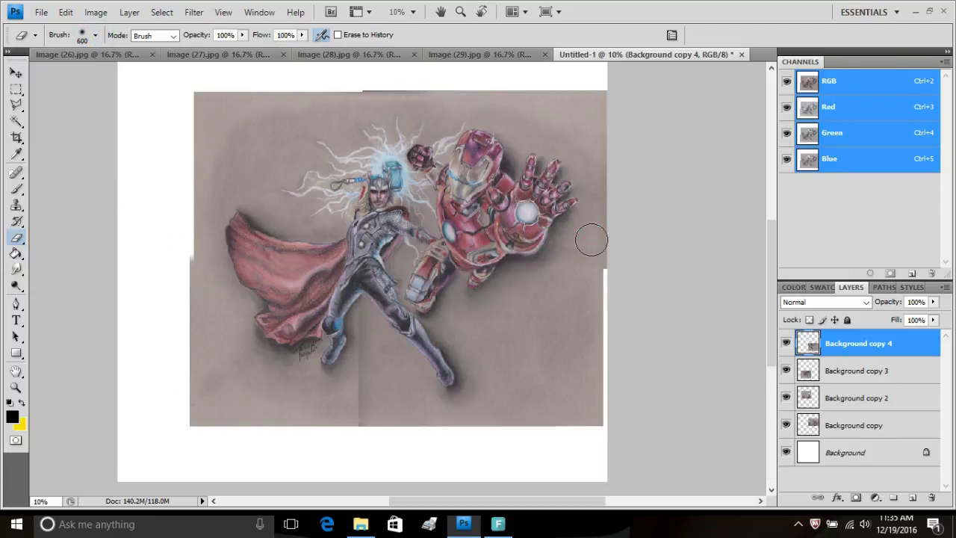
Step back one edit on the top layer and set the Eraser's brush size to 300 px.
click(66, 12)
click(74, 58)
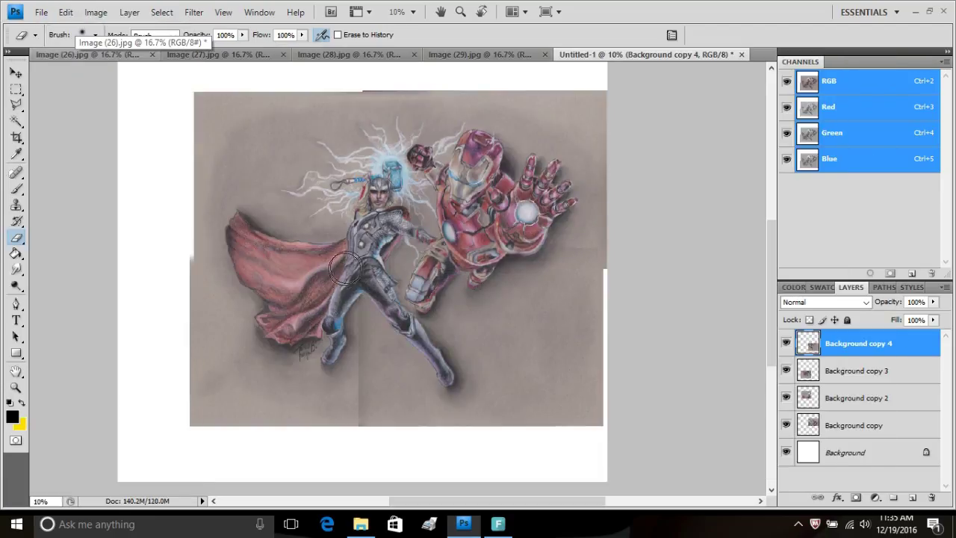
click(96, 36)
text(300)
key(Return)
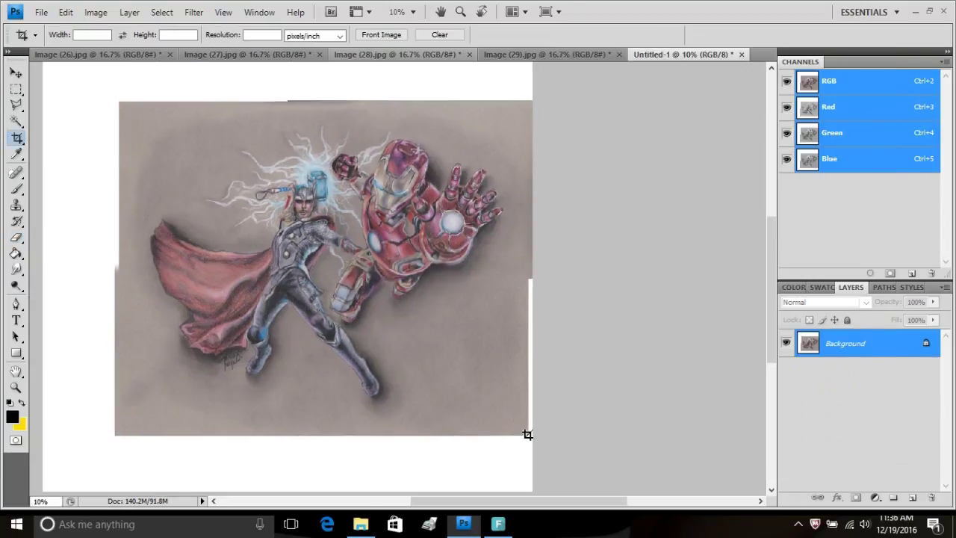
Crop the flattened image to the edges of the grey artwork, cutting away the white borders.
drag(527, 434, 395, 338)
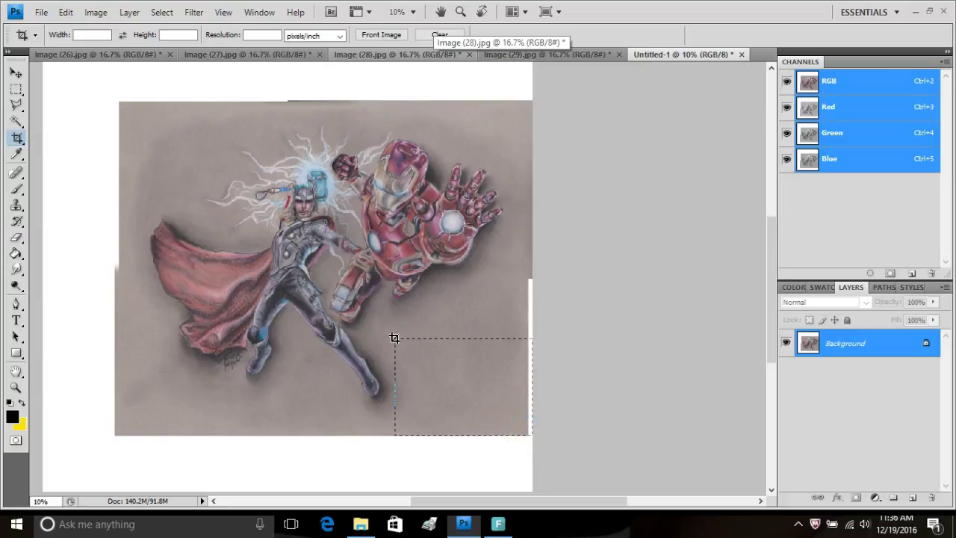
drag(198, 240, 118, 102)
drag(533, 269, 528, 269)
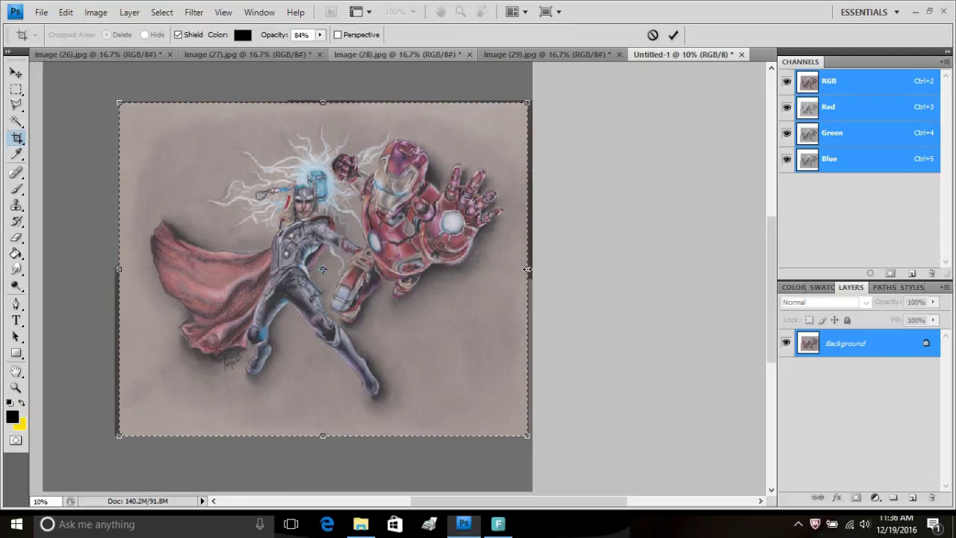
key(Return)
Crop the artwork to a fixed 20 in by 16 in format, trimming a thin strip off the lower edge.
click(96, 35)
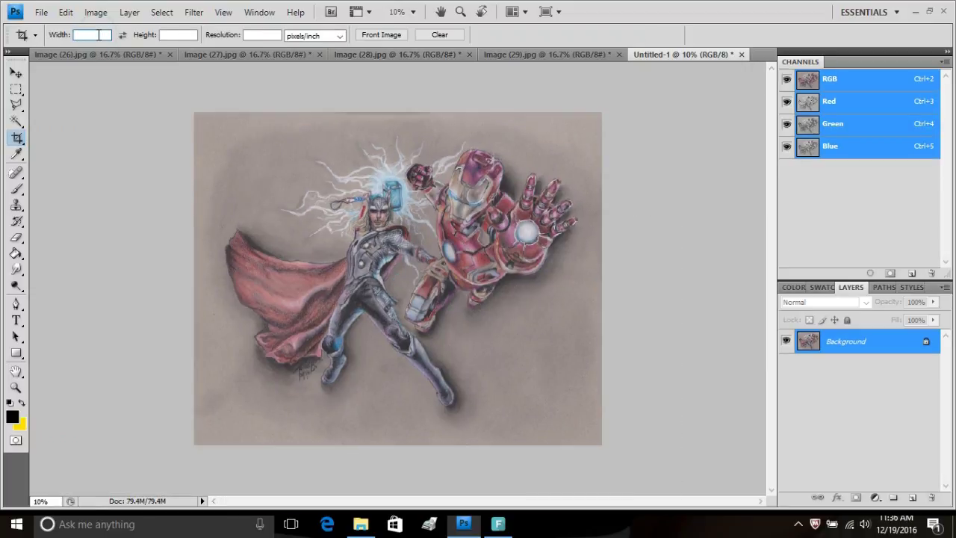
drag(619, 100, 216, 475)
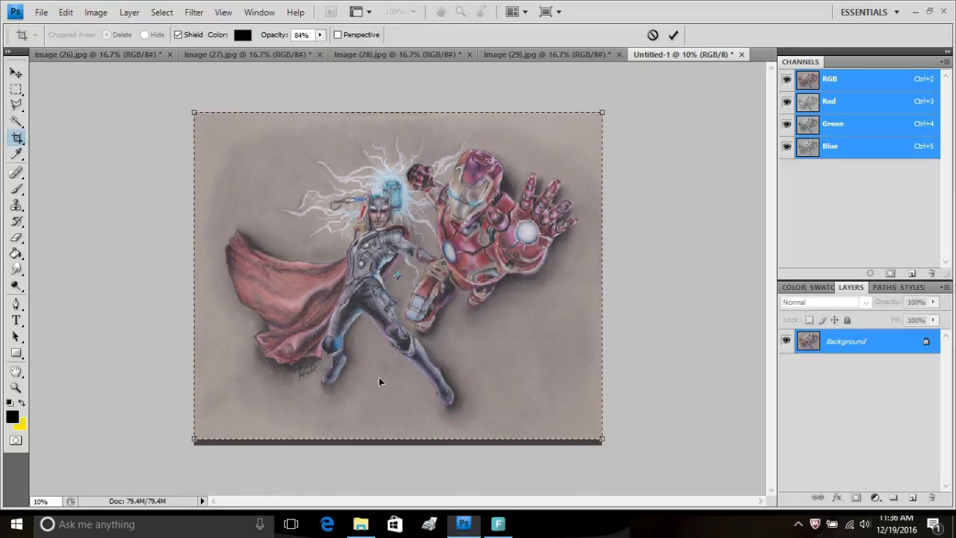
key(Return)
Start saving the image in JPEG format and choose the Artwork Portfolio > Sketches > Complete Pieces folder in Documents.
click(41, 12)
click(67, 198)
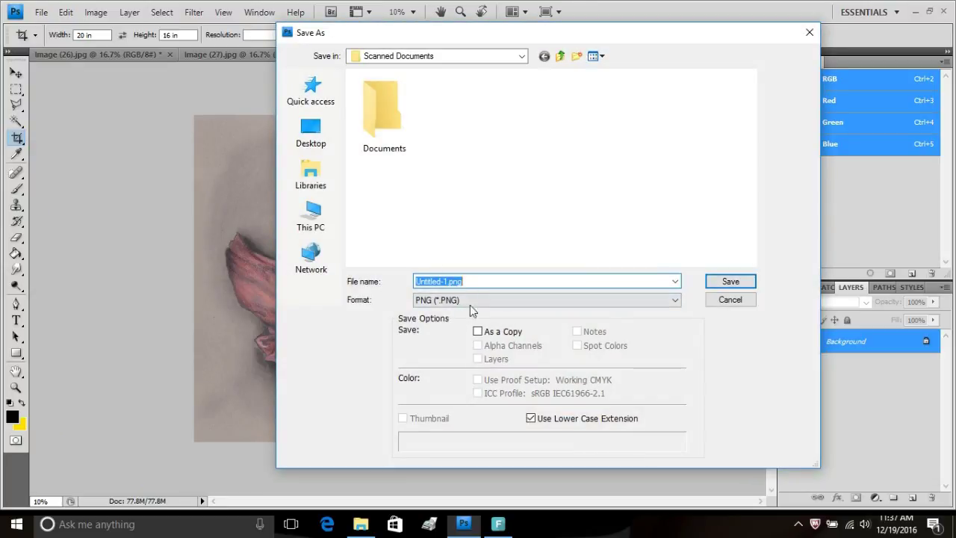
click(470, 301)
click(448, 384)
click(309, 175)
double_click(566, 88)
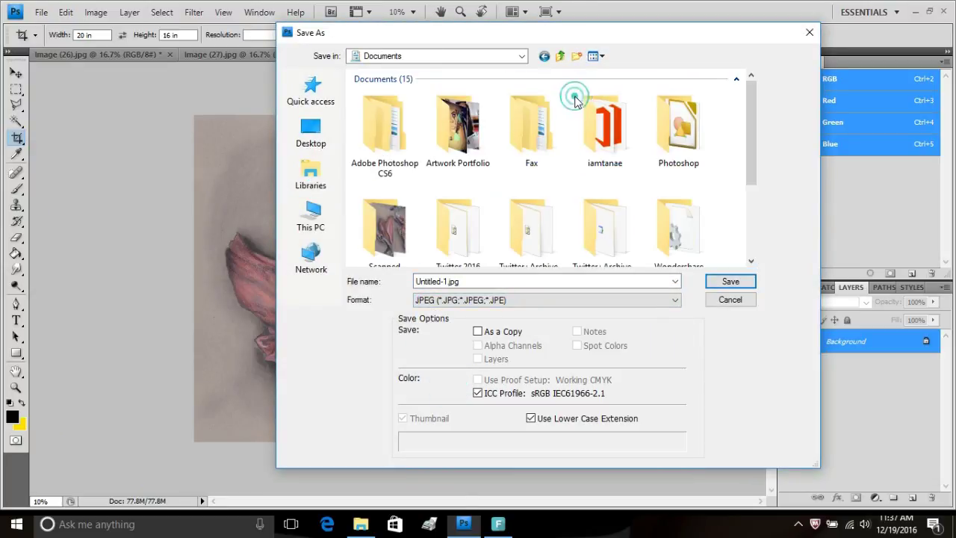
double_click(437, 153)
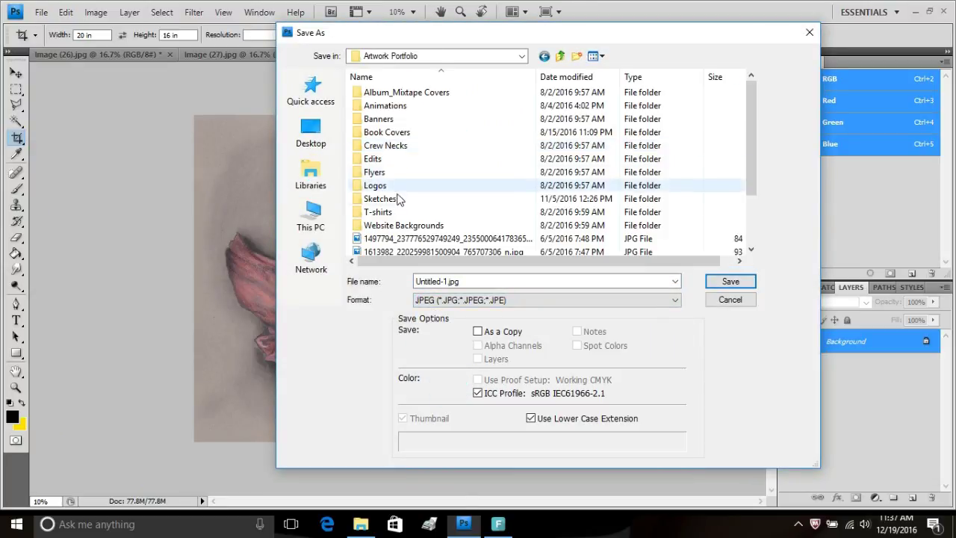
double_click(413, 200)
double_click(436, 147)
Name the file "Iron Man & Thor" and save it with the offered JPEG options.
click(600, 58)
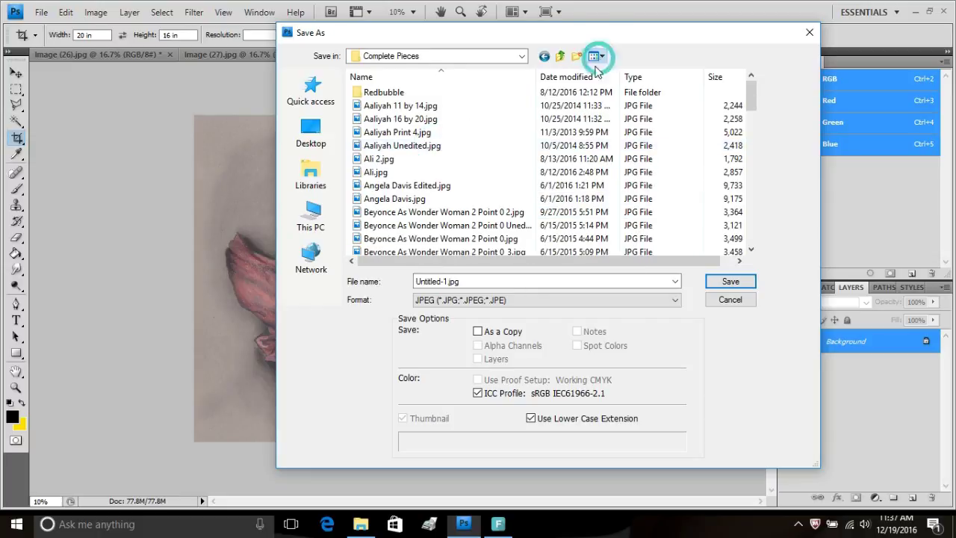
click(565, 90)
double_click(508, 282)
text(Iron Man & Thor)
key(Return)
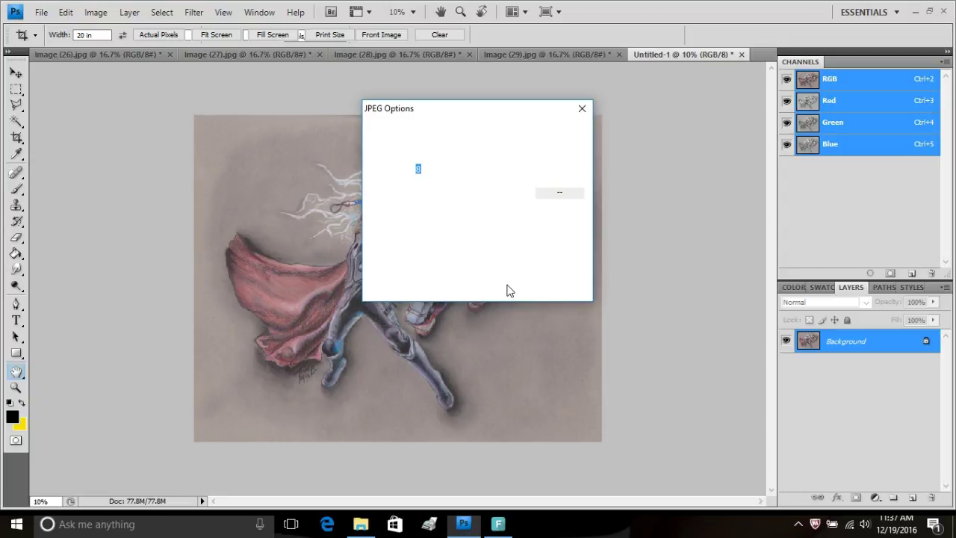
click(559, 129)
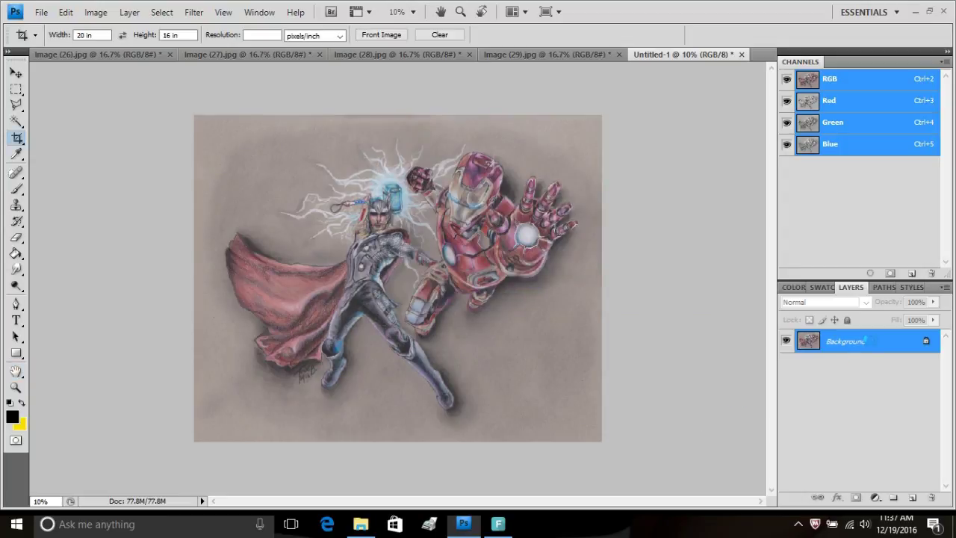
Duplicate the Background layer and set the copy's blend mode to Screen at 22% opacity.
right_click(871, 343)
click(852, 362)
click(602, 157)
click(867, 303)
click(814, 119)
key(m)
Add a Hue/Saturation adjustment layer above the Background copy.
click(129, 12)
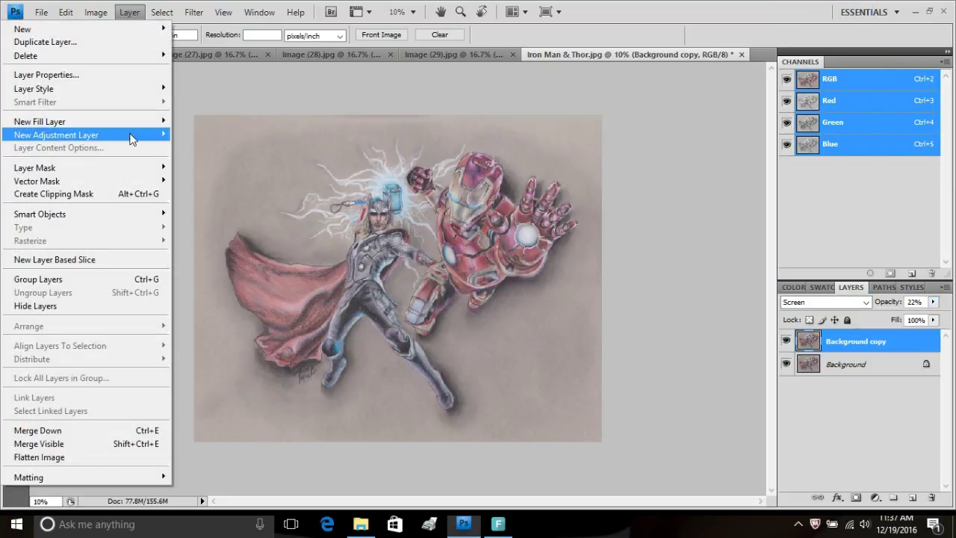
click(216, 232)
click(585, 171)
Add a new layer above the Hue/Saturation adjustment and fill it with pale yellow using the Paint Bucket.
click(130, 12)
mouse_move(131, 25)
click(202, 27)
key(Return)
click(16, 255)
click(299, 224)
Change the pale yellow layer's blend mode and lower its opacity to a faint tint.
click(826, 303)
click(831, 50)
drag(933, 303, 869, 318)
Add another new layer filled with magenta and set its blend mode to Lighten at 9% opacity.
click(129, 12)
click(202, 28)
click(22, 403)
click(12, 417)
click(336, 284)
click(825, 302)
click(799, 112)
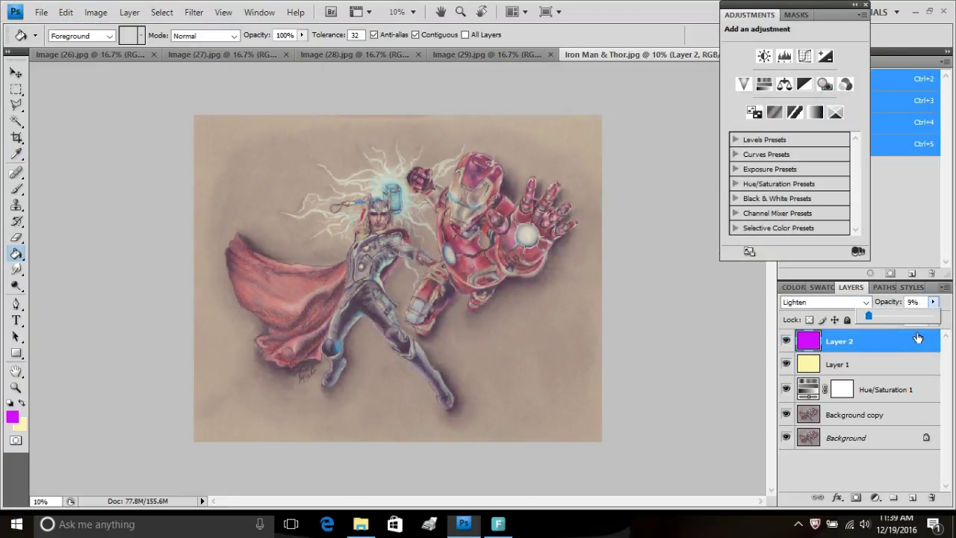